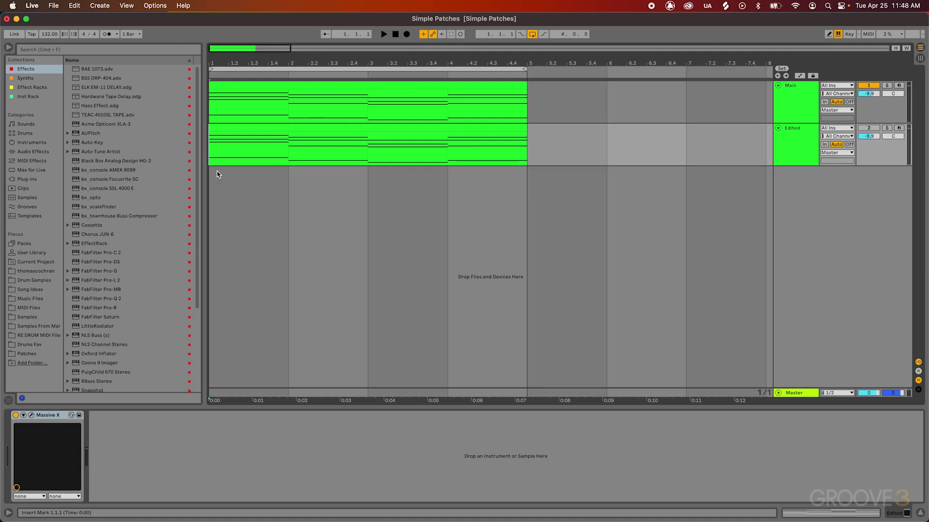
# Step: Turn off arrangement looping and play back the Main track from the start
pyautogui.click(533, 34)
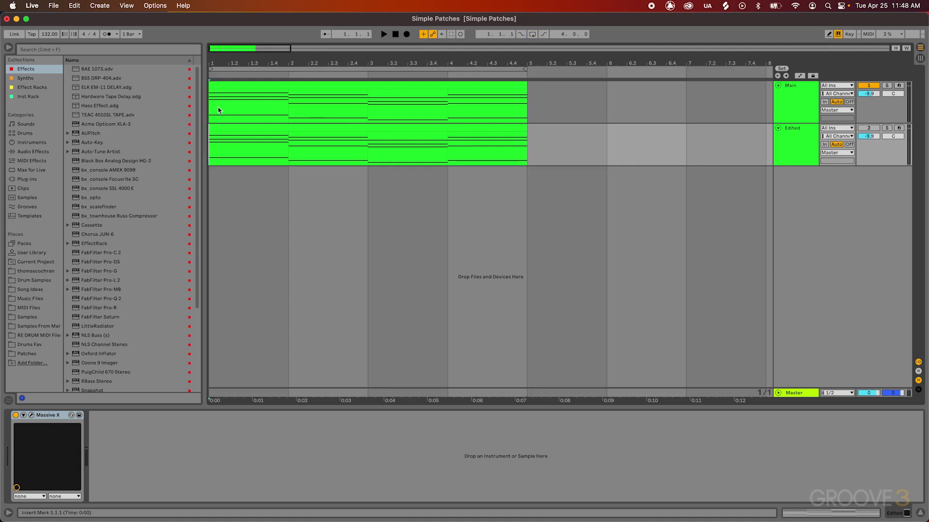
pyautogui.click(213, 111)
pyautogui.press('space')
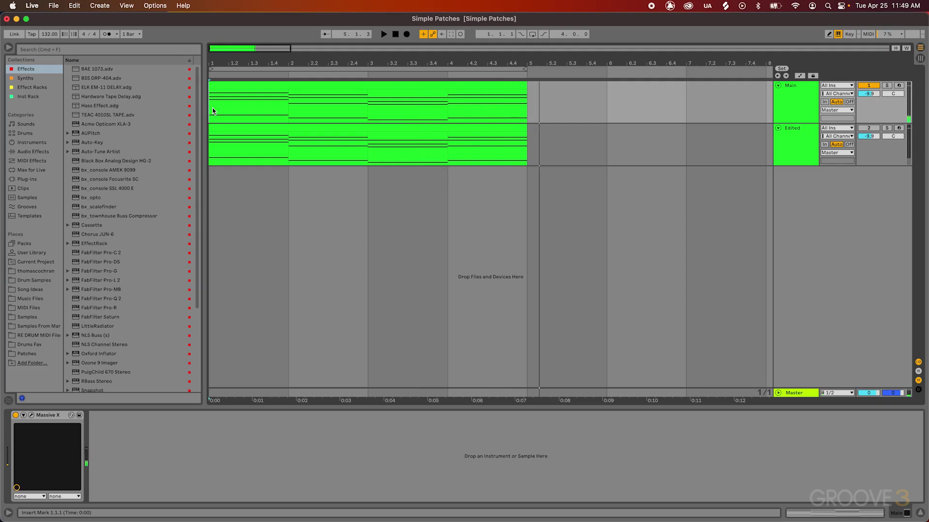
# Step: Deactivate the Main track, activate the Edited track, and play and stop its clip
pyautogui.click(869, 87)
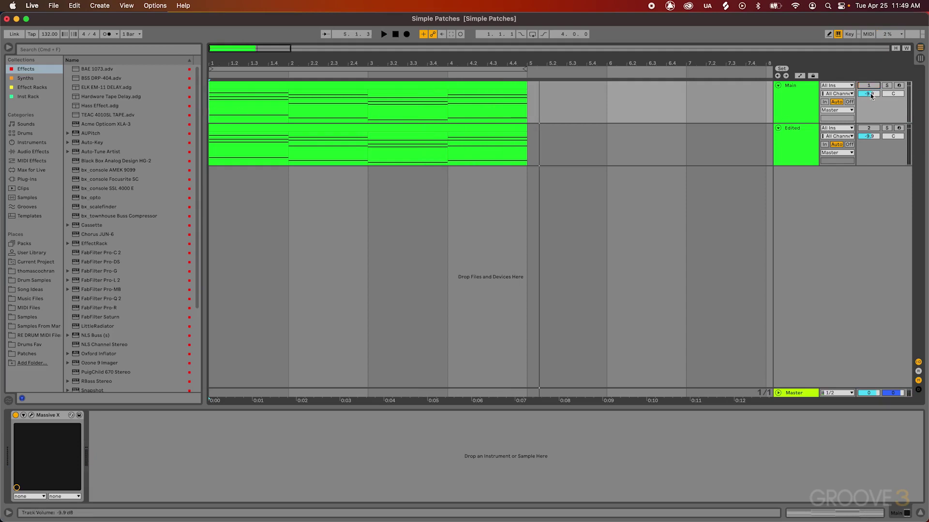
pyautogui.click(871, 129)
pyautogui.click(217, 153)
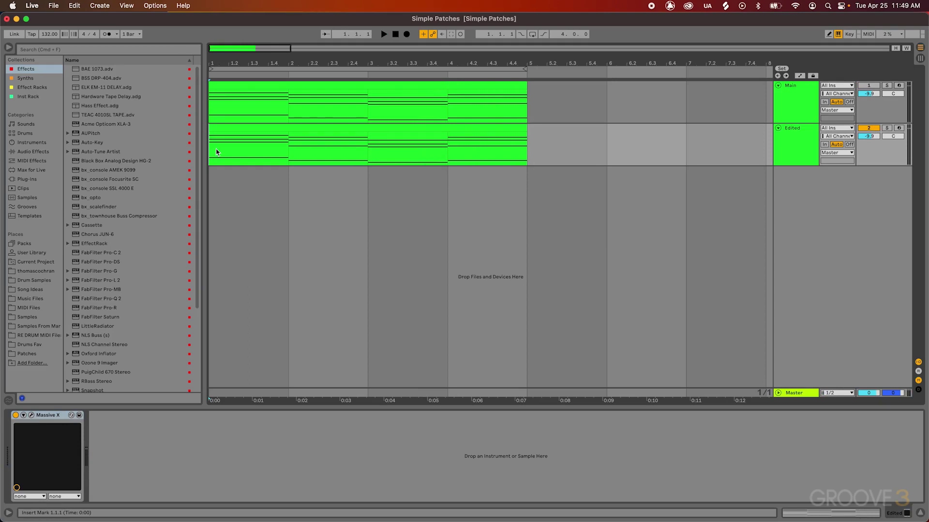
pyautogui.press('space')
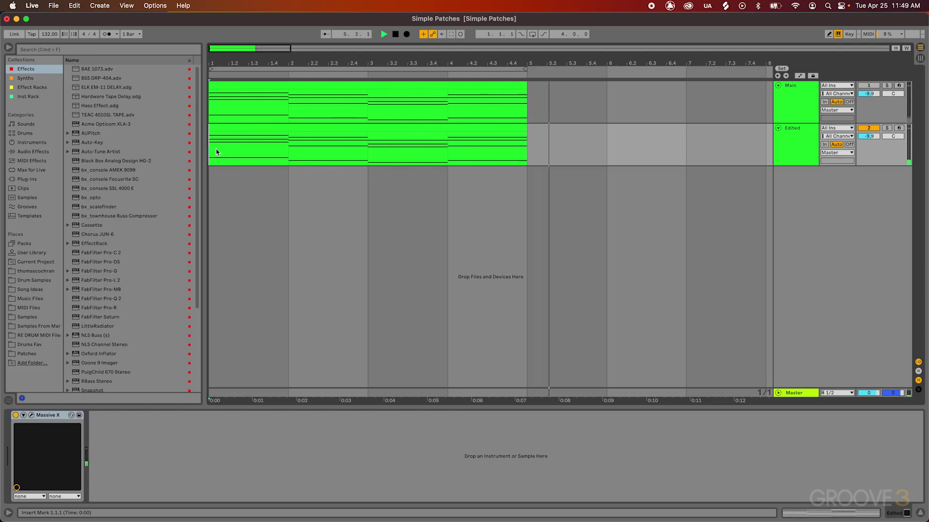
pyautogui.press('space')
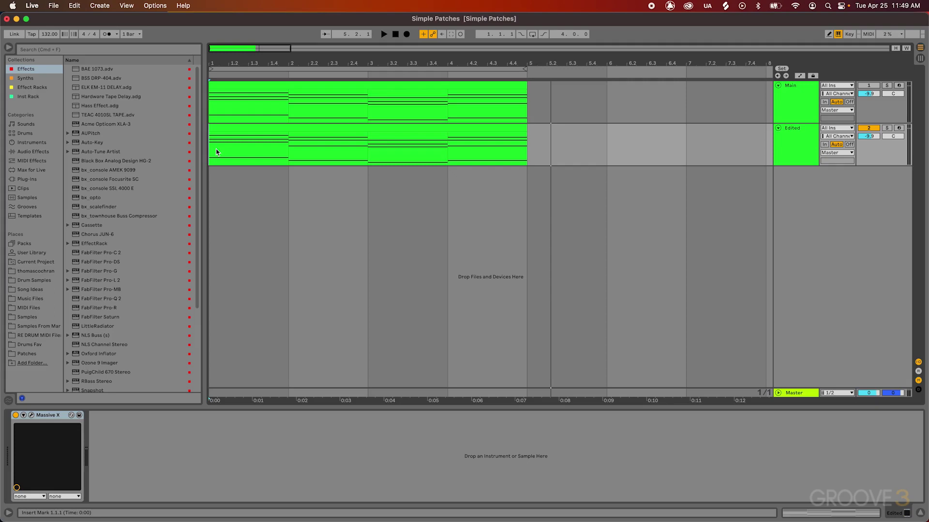
# Step: Delete the existing Massive X device from the Edited track
pyautogui.click(793, 141)
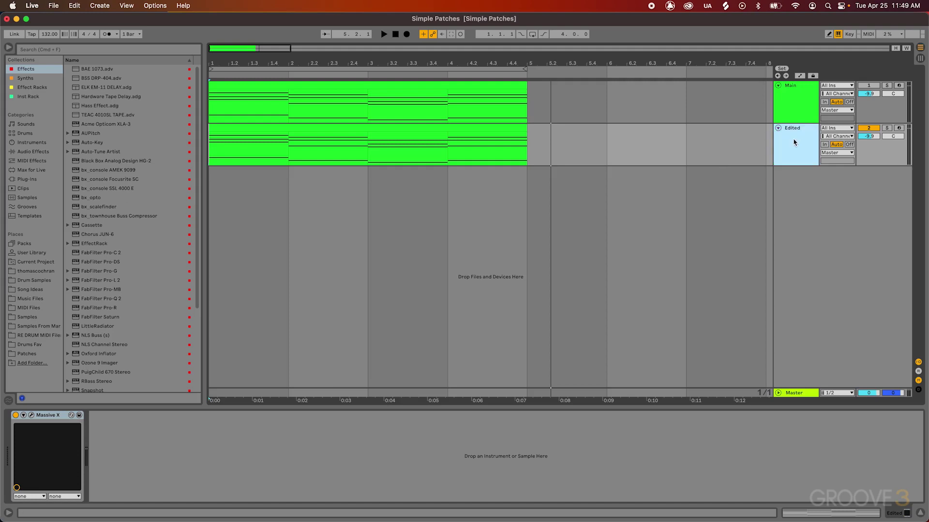
pyautogui.click(48, 415)
pyautogui.press('Delete')
# Step: Load a fresh Massive X onto Edited from a 'massive' plug-in search, then arm the track
pyautogui.click(28, 180)
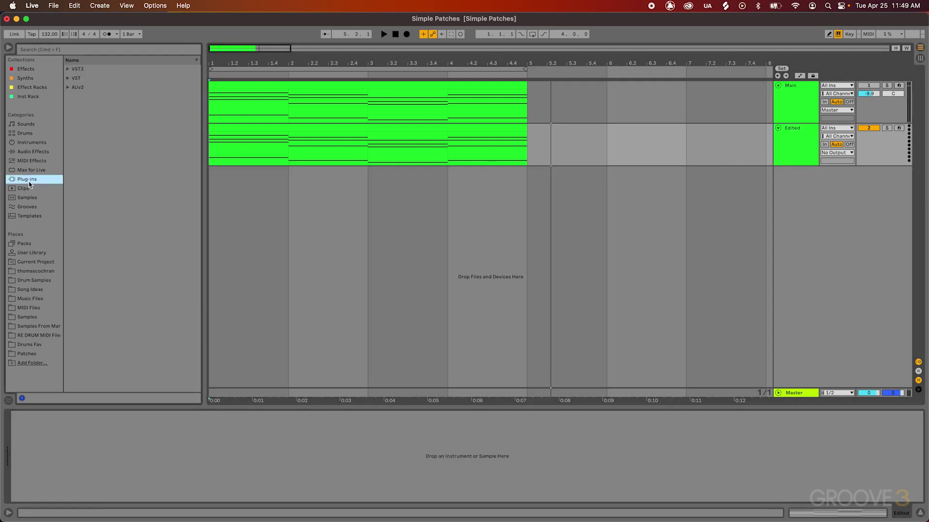
pyautogui.press('super+f')
pyautogui.write('massive')
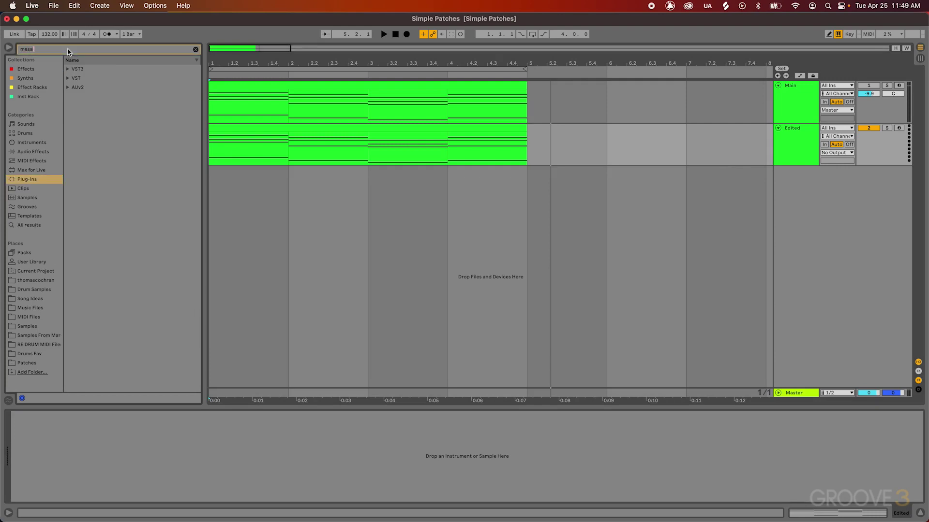
pyautogui.click(68, 69)
pyautogui.click(74, 78)
pyautogui.moveTo(102, 87); pyautogui.dragTo(307, 152)
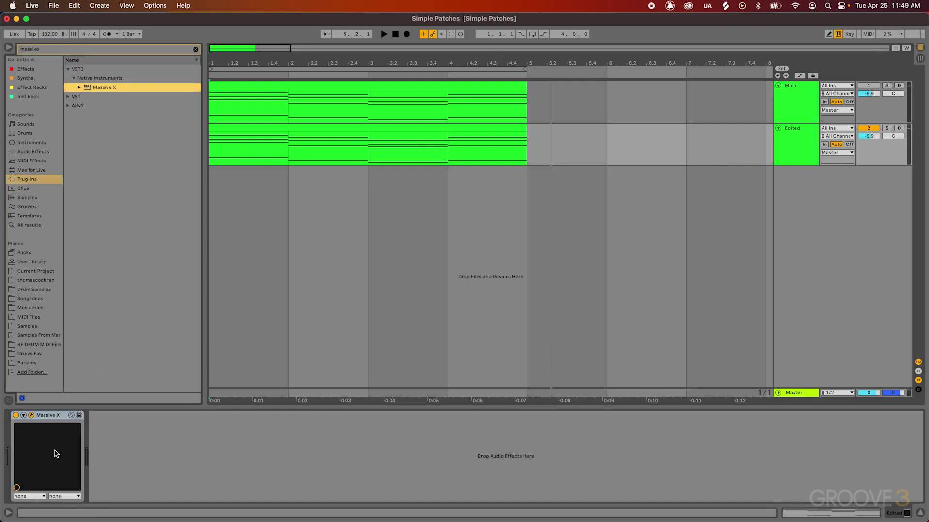
pyautogui.click(31, 415)
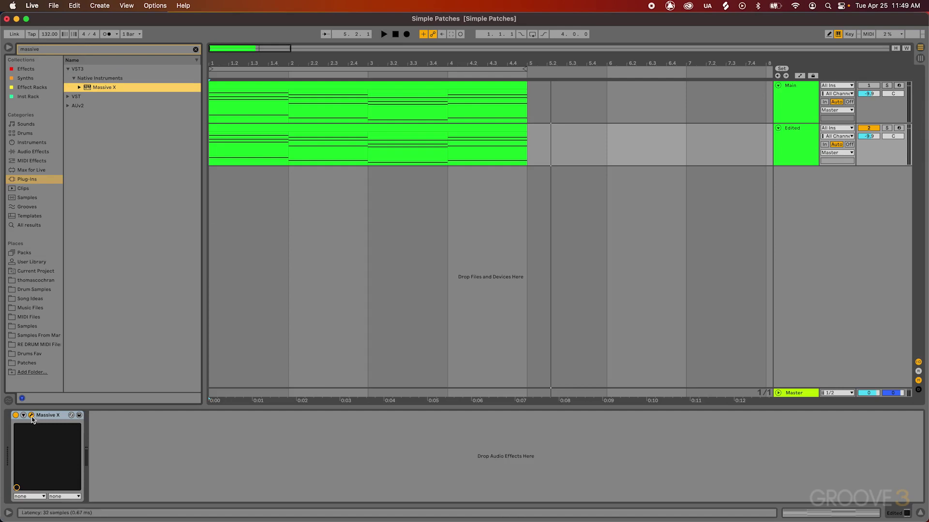
pyautogui.click(898, 128)
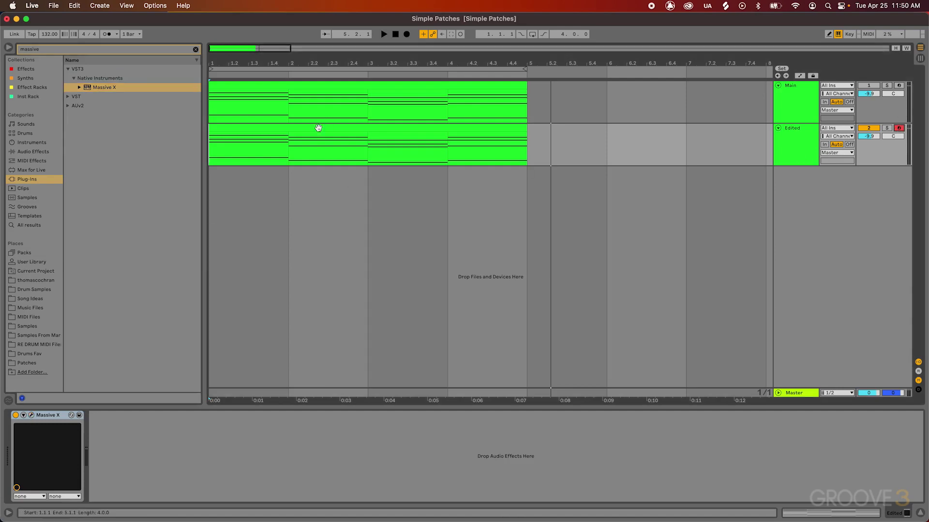
pyautogui.doubleClick(289, 128)
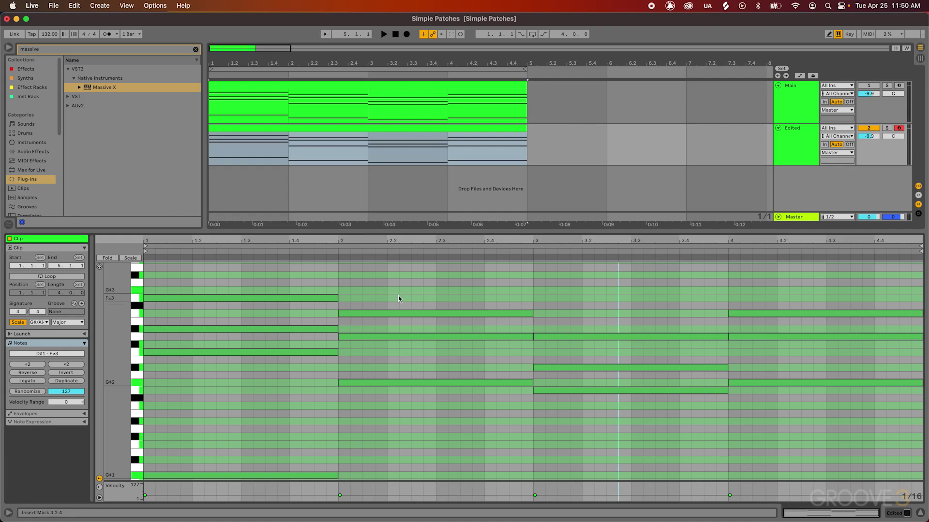
pyautogui.click(400, 294)
pyautogui.moveTo(439, 232); pyautogui.dragTo(439, 143)
pyautogui.scroll(1, 231, 319)
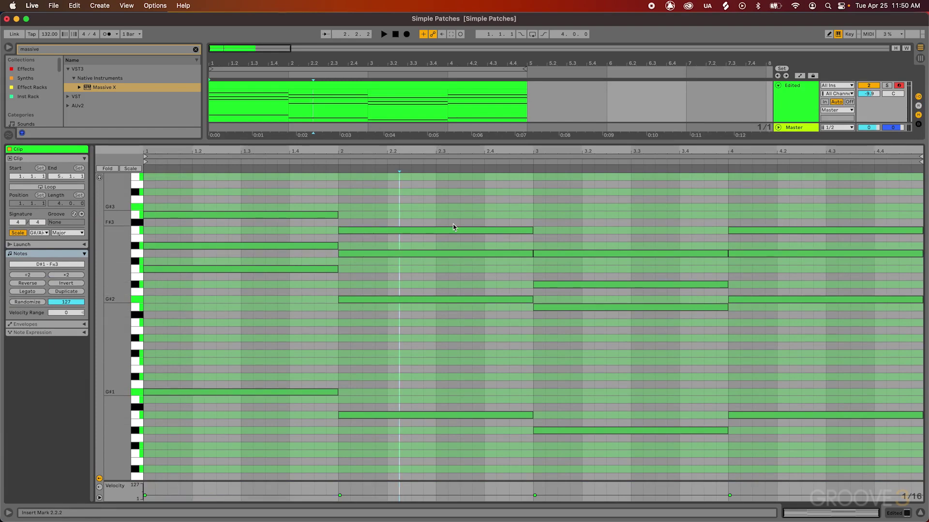
pyautogui.moveTo(446, 264); pyautogui.dragTo(419, 251)
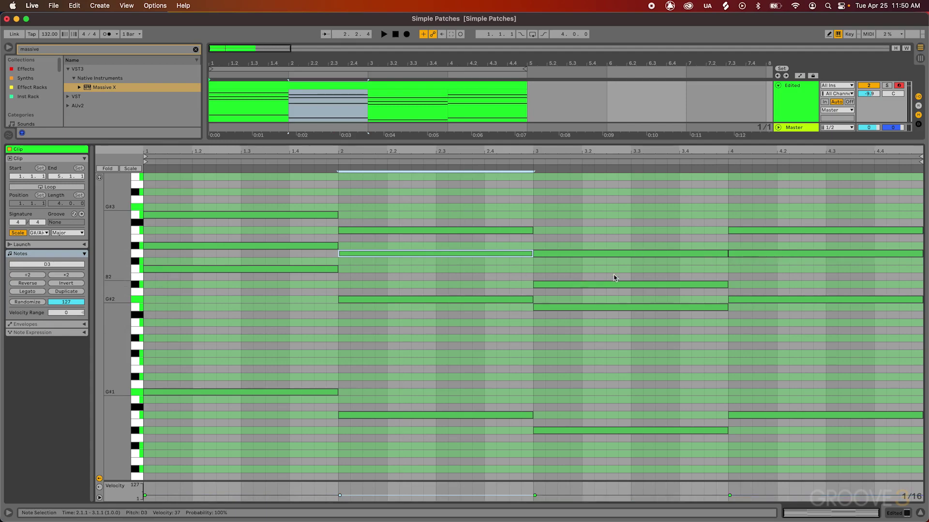
pyautogui.hotkey('shift', 'Tab')
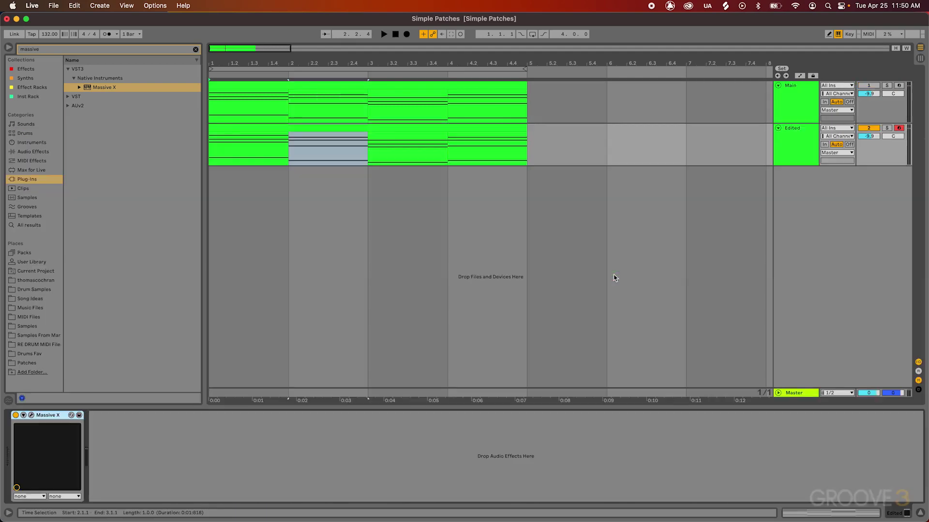
pyautogui.click(539, 233)
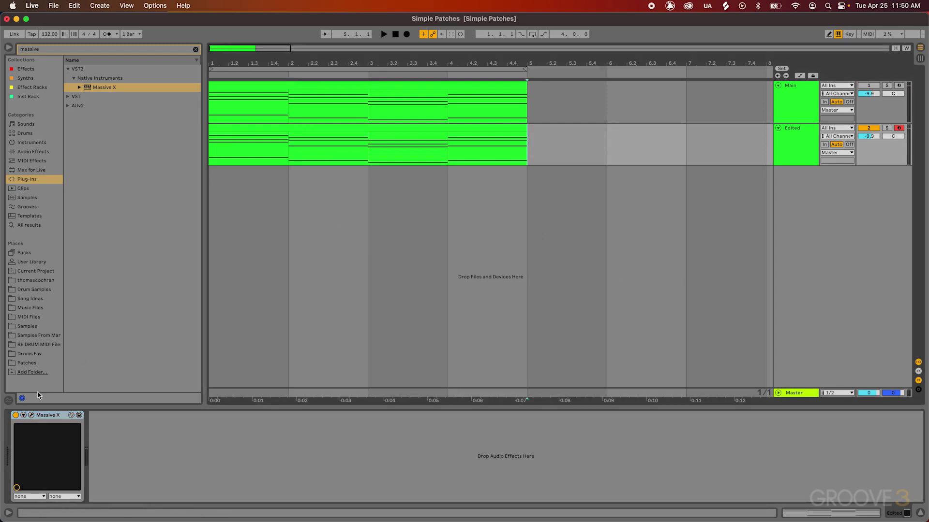
# Step: Open the Massive X editor from the device's wrench button to show the Init patch
pyautogui.click(31, 415)
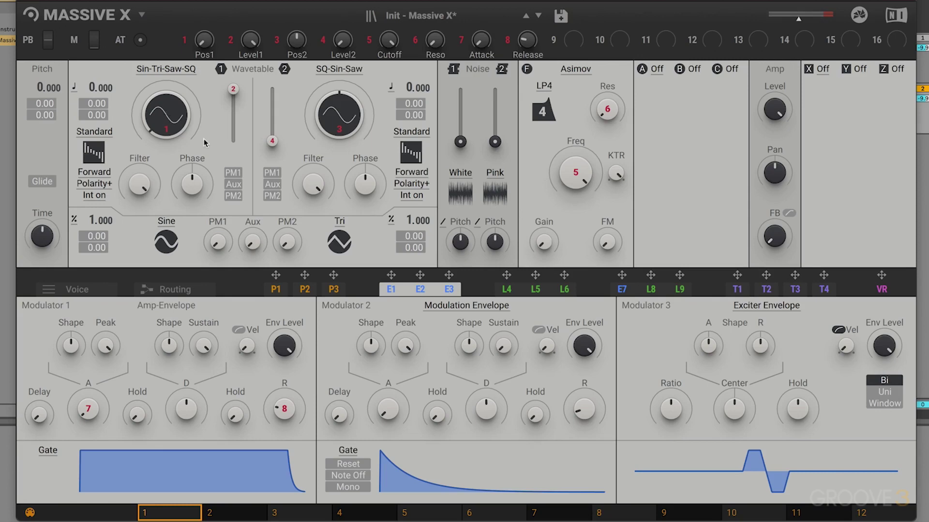
# Step: Set the amp envelope sustain to 45%, decay to about 7.97 s and attack to about 1.96 ms
pyautogui.moveTo(206, 346); pyautogui.dragTo(181, 362)
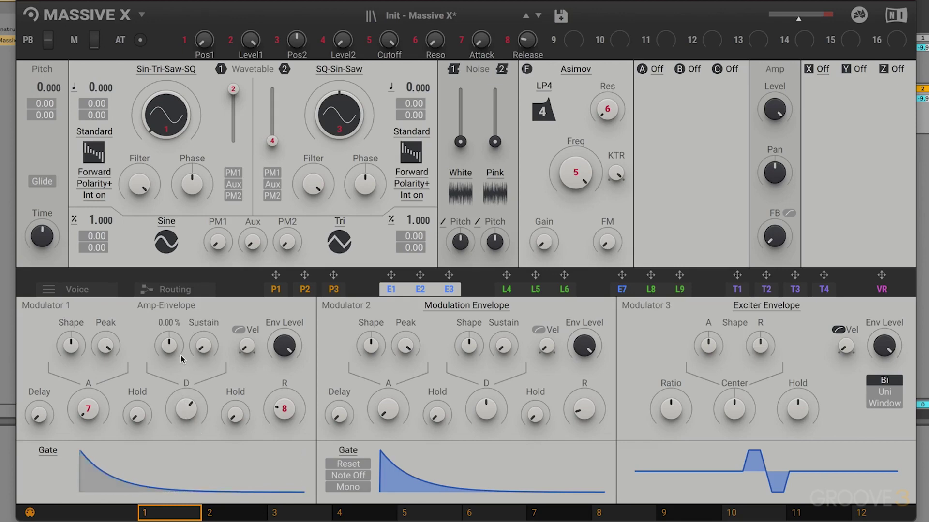
pyautogui.scroll(2, 190, 410)
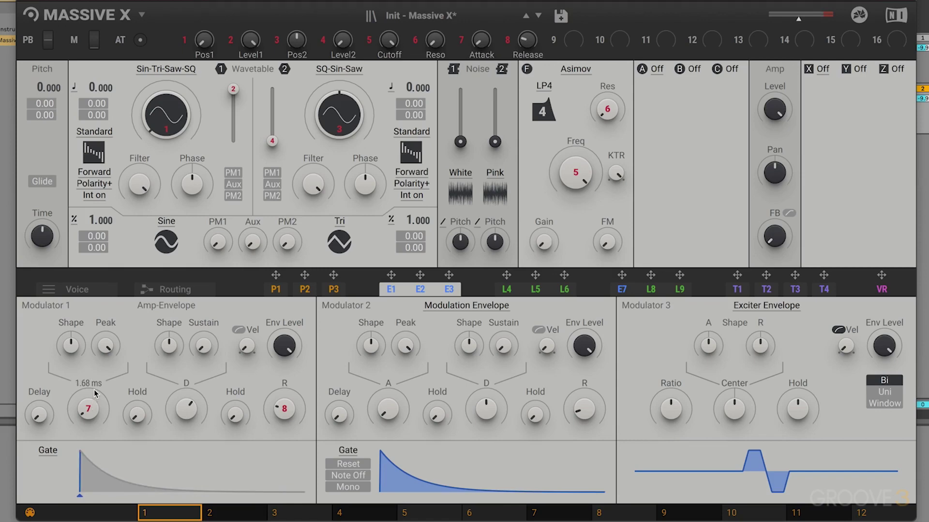
pyautogui.scroll(3, 93, 395)
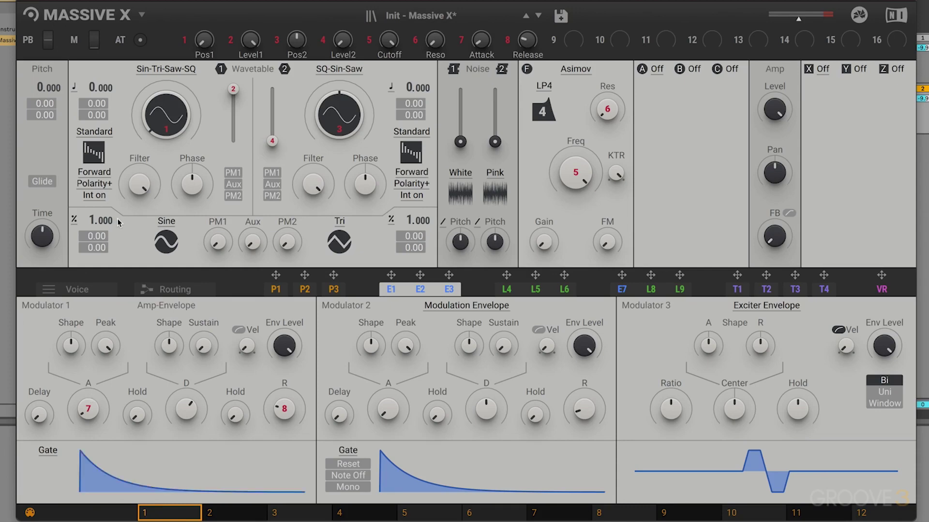
pyautogui.moveTo(141, 178)
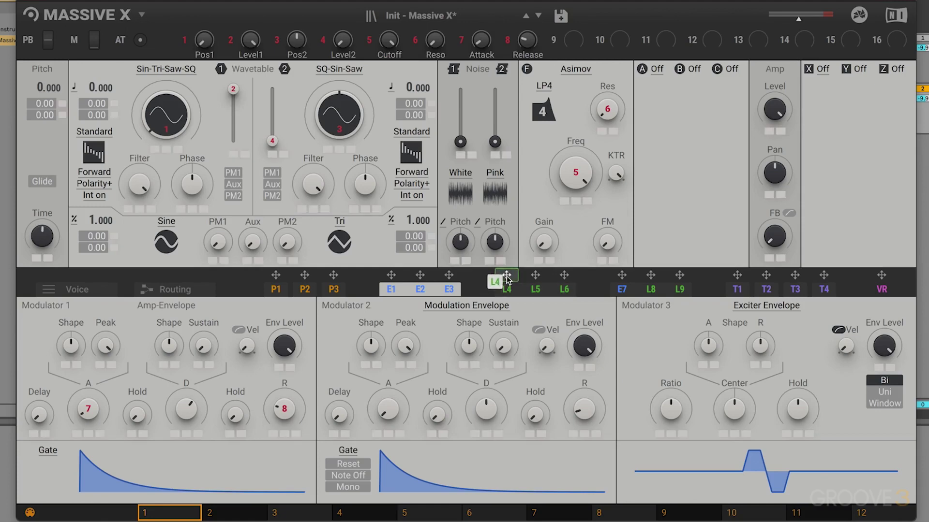
# Step: Assign LFO 4 to oscillator 1's pitch and set its Switcher waveform to a sine
pyautogui.click(507, 290)
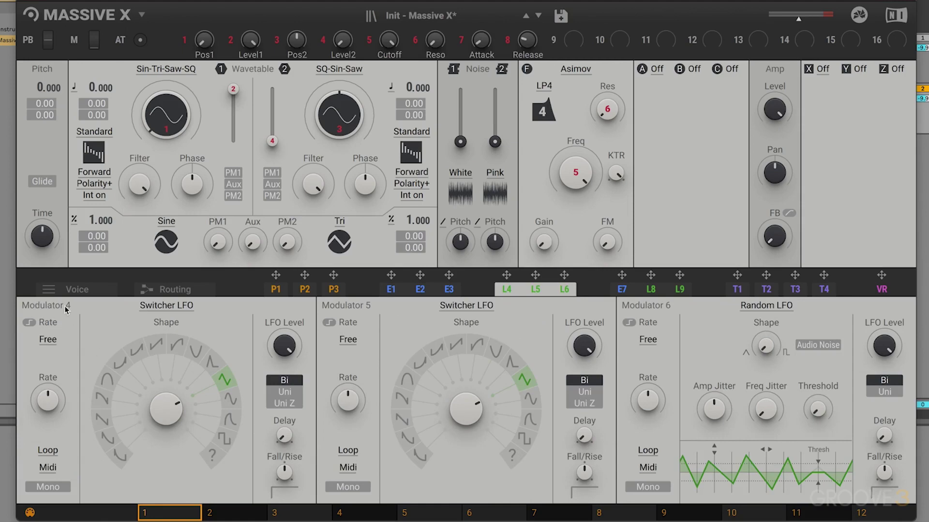
pyautogui.moveTo(507, 275); pyautogui.dragTo(116, 105)
pyautogui.click(231, 399)
pyautogui.moveTo(54, 413)
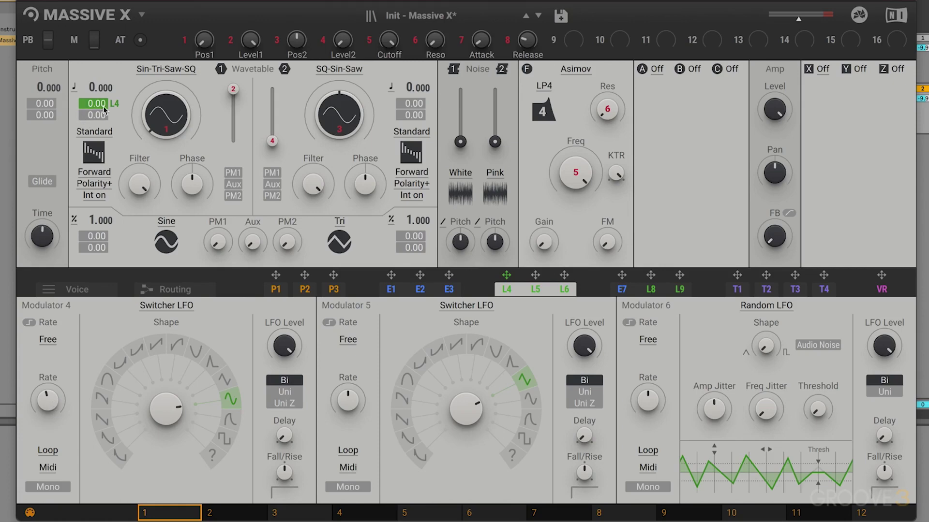
# Step: Adjust the L4 pitch modulation amount on oscillator 1 to 0.05
pyautogui.moveTo(115, 107); pyautogui.dragTo(117, 75)
pyautogui.moveTo(103, 106); pyautogui.dragTo(102, 109)
pyautogui.click(45, 489)
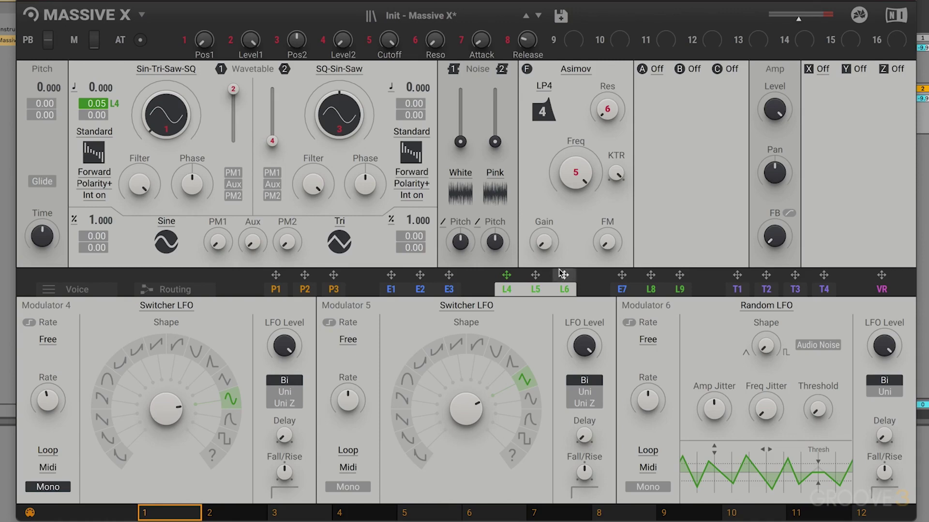
pyautogui.click(392, 290)
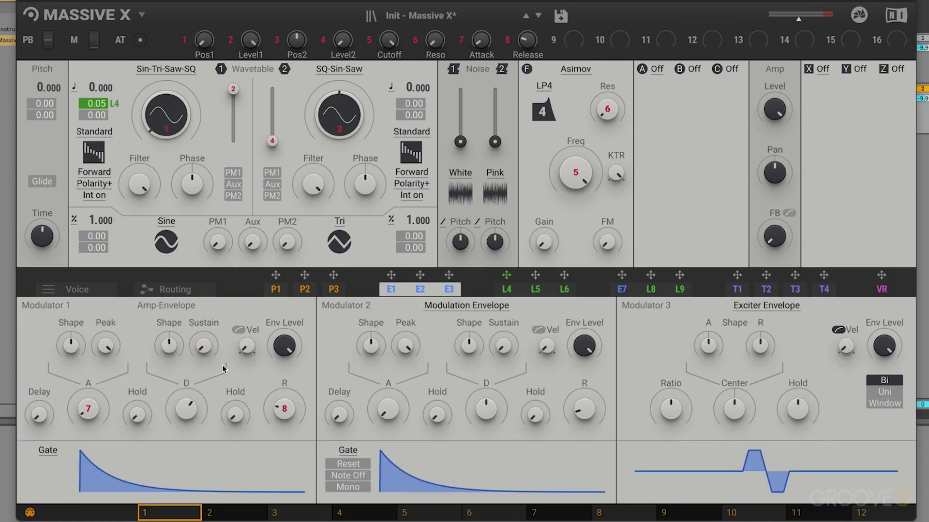
pyautogui.click(509, 290)
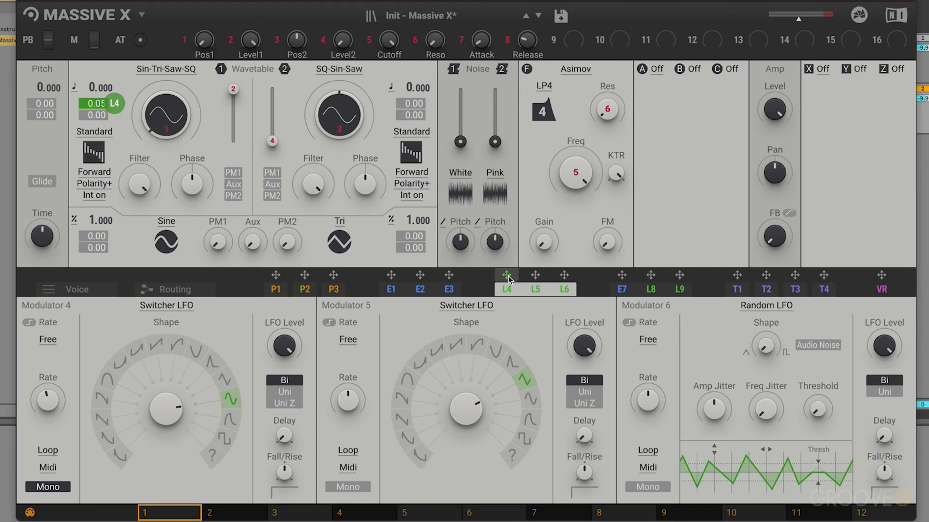
# Step: Drag LFO 4 onto the Amp Pan knob's modulation slot
pyautogui.moveTo(508, 279); pyautogui.dragTo(762, 150)
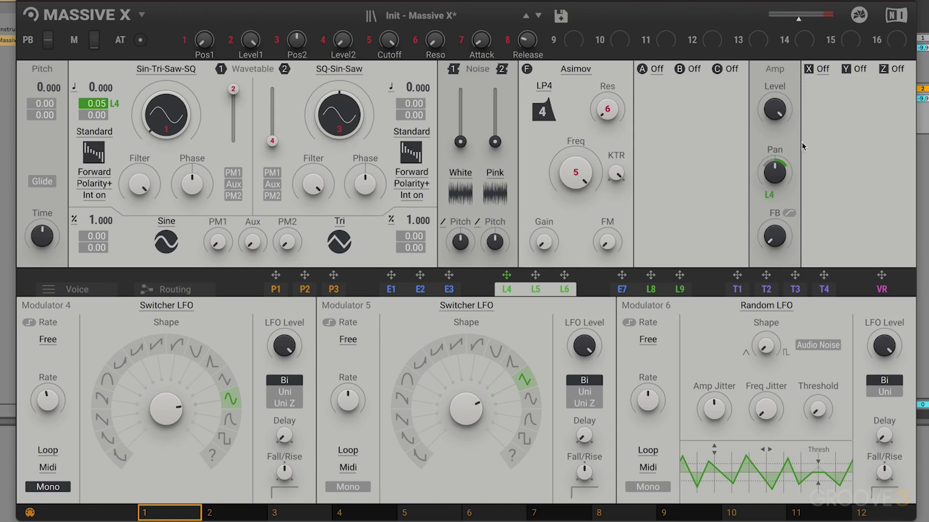
pyautogui.moveTo(779, 177)
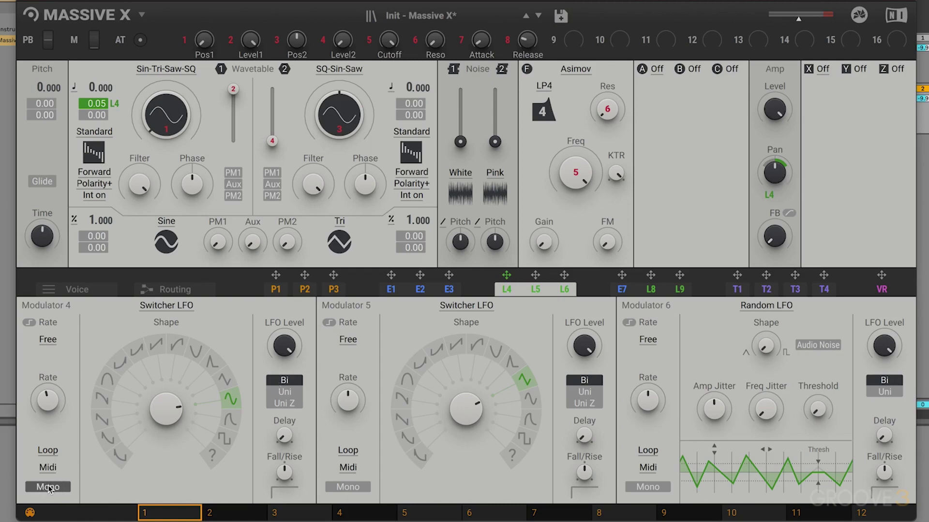
# Step: Turn off Modulator 4's Mono mode and raise the L4 pan modulation depth slightly
pyautogui.click(49, 487)
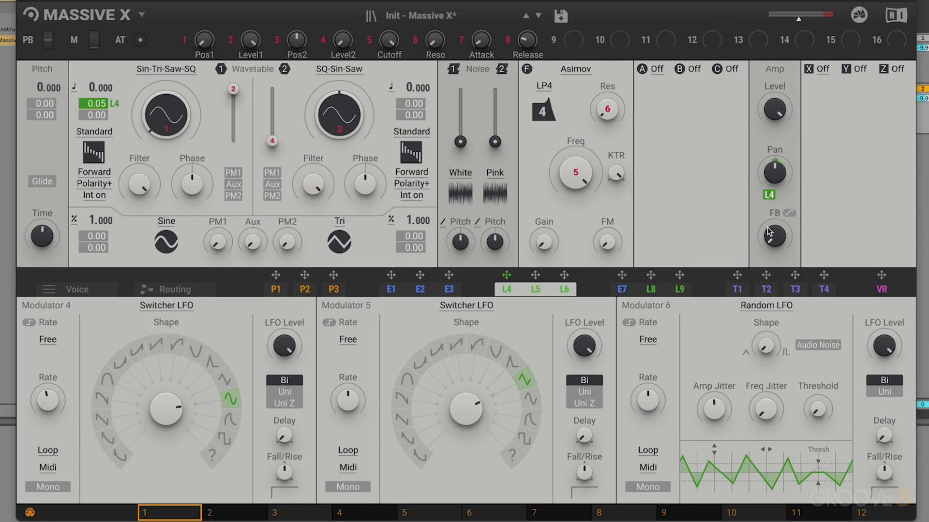
pyautogui.moveTo(769, 231)
pyautogui.moveTo(768, 193); pyautogui.dragTo(769, 187)
# Step: Assign LFO 4 to Amp Level with a small depth and lower the level to about 85%
pyautogui.moveTo(777, 113)
pyautogui.moveTo(774, 175)
pyautogui.moveTo(506, 275); pyautogui.dragTo(769, 140)
pyautogui.moveTo(766, 126); pyautogui.dragTo(766, 93)
pyautogui.moveTo(769, 131); pyautogui.dragTo(769, 160)
pyautogui.moveTo(773, 109); pyautogui.dragTo(768, 73)
# Step: Shift oscillator 1's wavetable position, then assign LFO 4 to it with a tiny depth
pyautogui.moveTo(160, 116); pyautogui.dragTo(159, 182)
pyautogui.moveTo(506, 275); pyautogui.dragTo(154, 150)
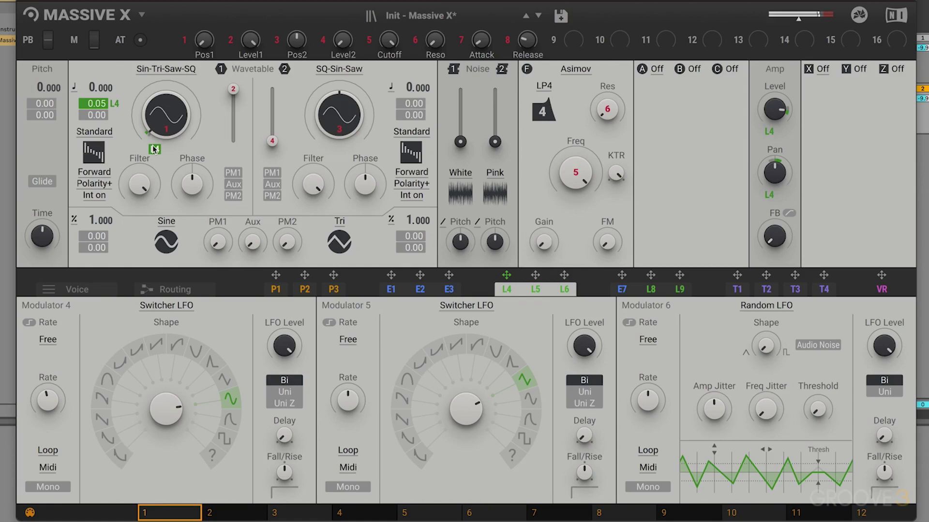
pyautogui.moveTo(154, 149); pyautogui.dragTo(152, 122)
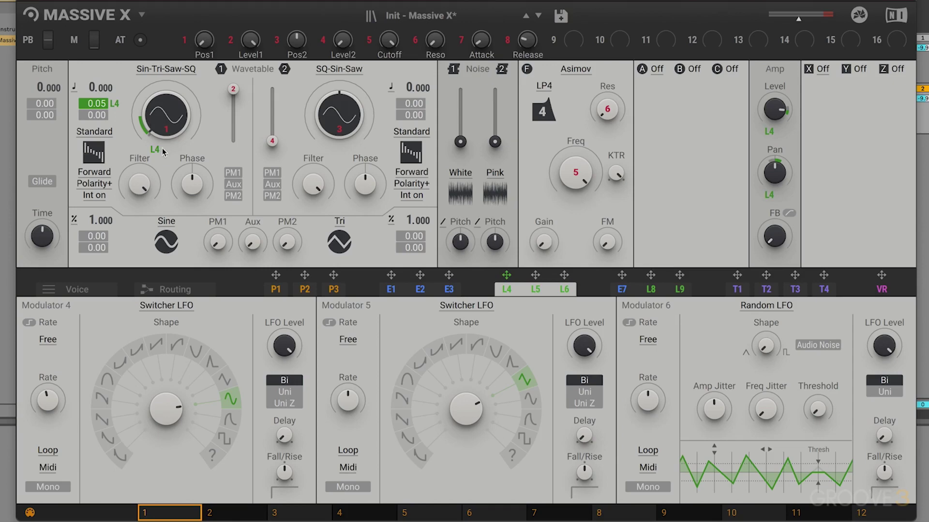
pyautogui.moveTo(156, 150); pyautogui.dragTo(155, 179)
# Step: Load a Stereo Delay into Massive X's first insert slot with about 173/176 ms times and 0.00 % feedback
pyautogui.click(822, 71)
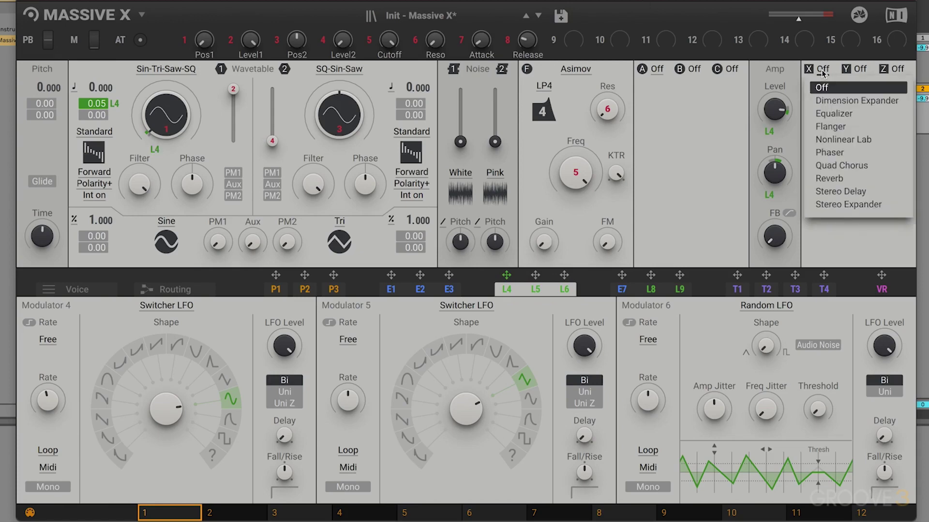
pyautogui.click(840, 193)
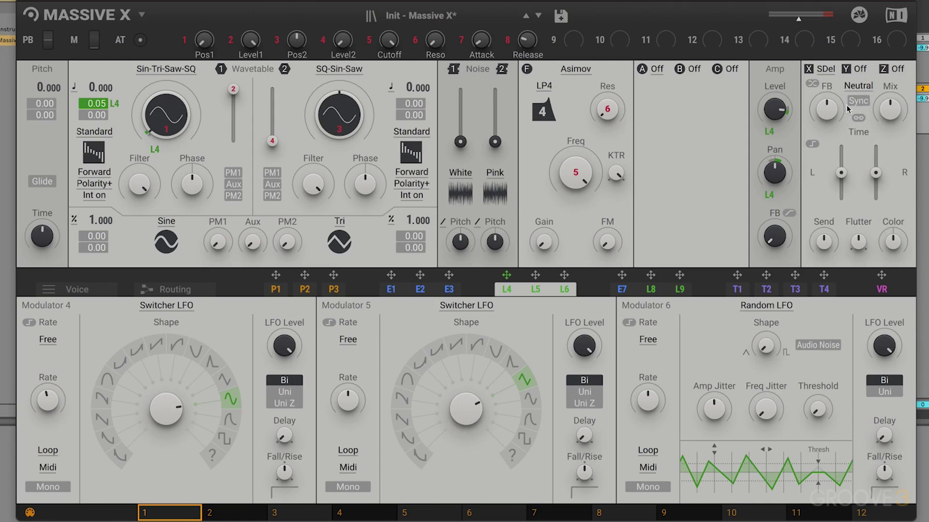
pyautogui.moveTo(884, 172)
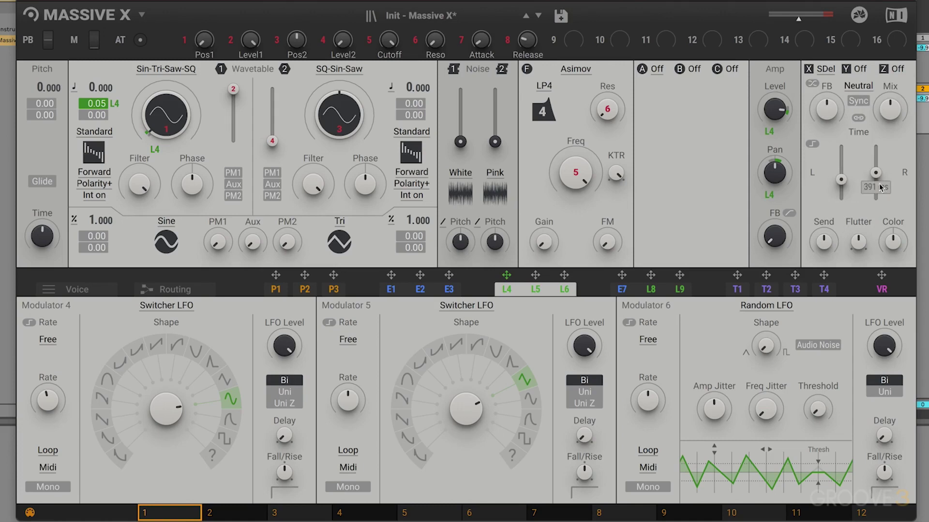
pyautogui.moveTo(878, 180); pyautogui.dragTo(882, 204)
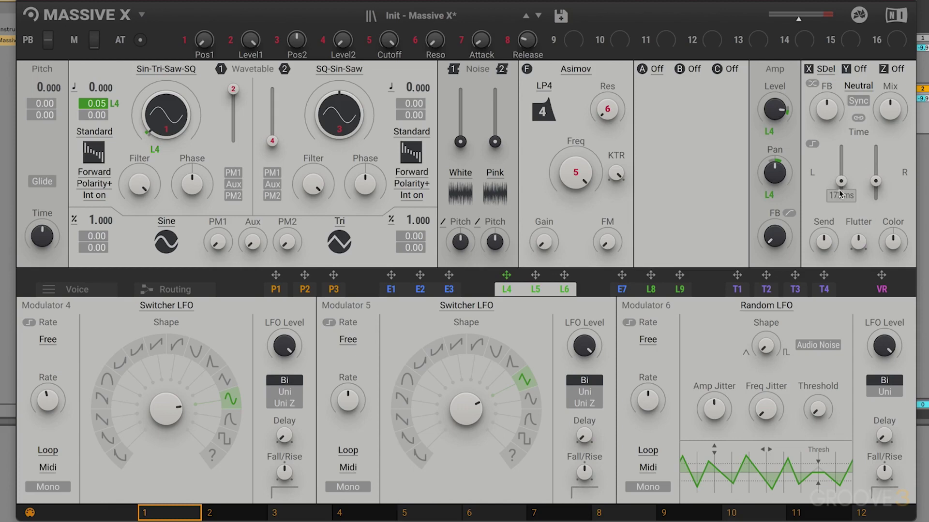
pyautogui.moveTo(842, 184)
pyautogui.moveTo(875, 183)
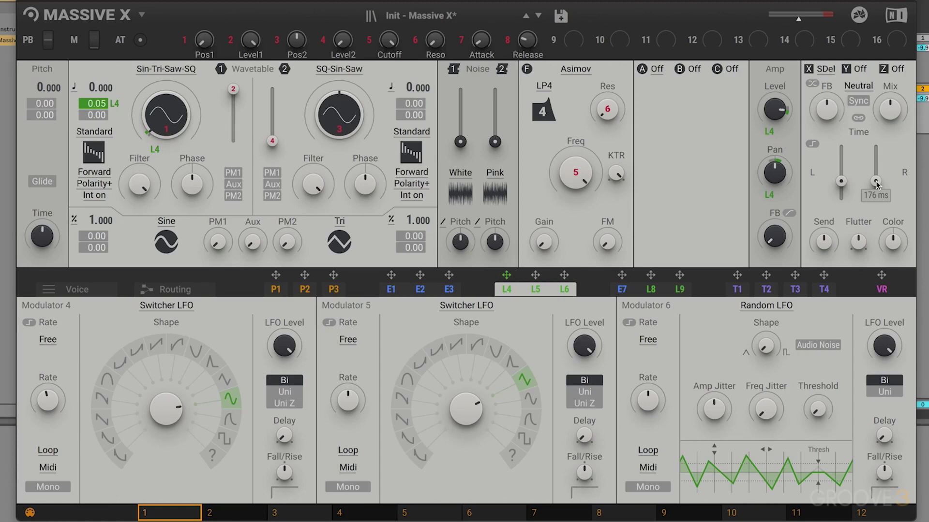
pyautogui.moveTo(826, 109); pyautogui.dragTo(838, 219)
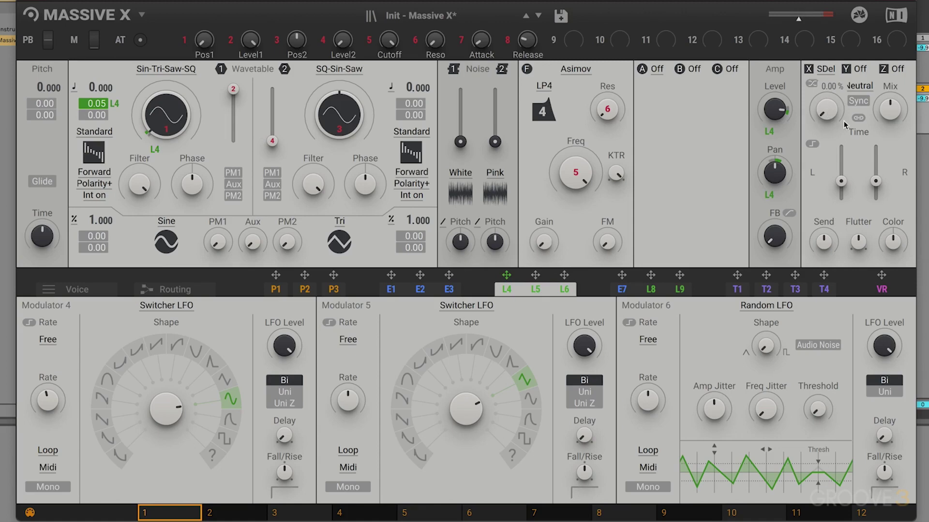
# Step: Add more flutter to the Stereo Delay and set its Mix to a subtle 9.69 %
pyautogui.moveTo(864, 244); pyautogui.dragTo(887, 123)
pyautogui.moveTo(861, 244)
pyautogui.moveTo(890, 124)
pyautogui.moveTo(891, 125); pyautogui.dragTo(891, 126)
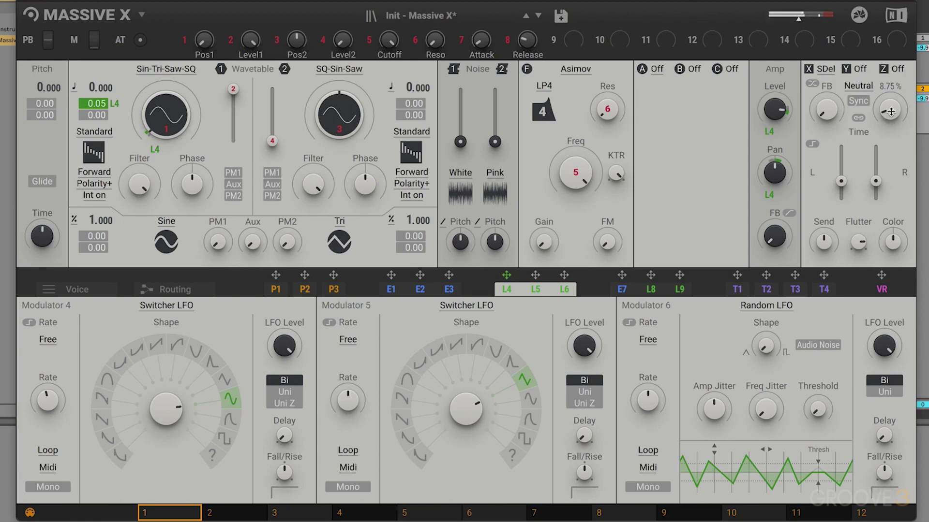
pyautogui.moveTo(891, 110); pyautogui.dragTo(891, 105)
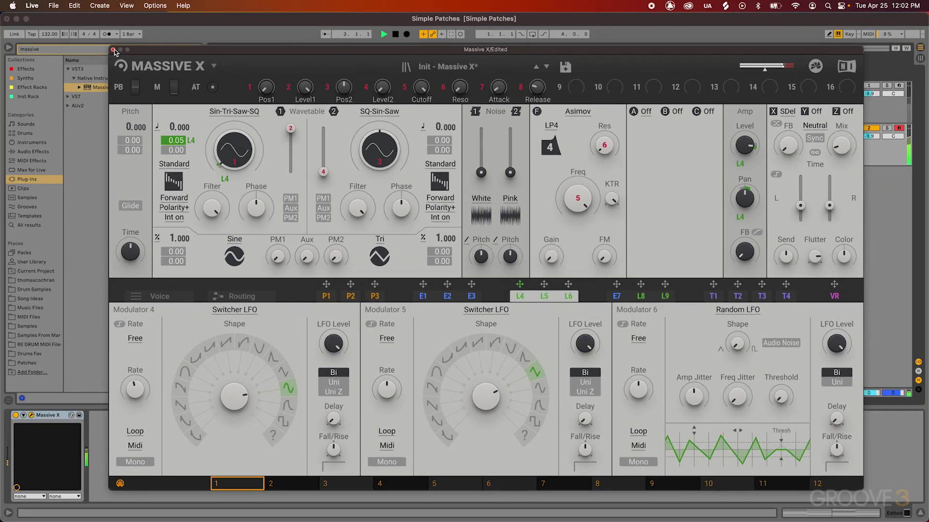
# Step: Close the Massive X editor, stop playback, and play the original Main track
pyautogui.click(113, 50)
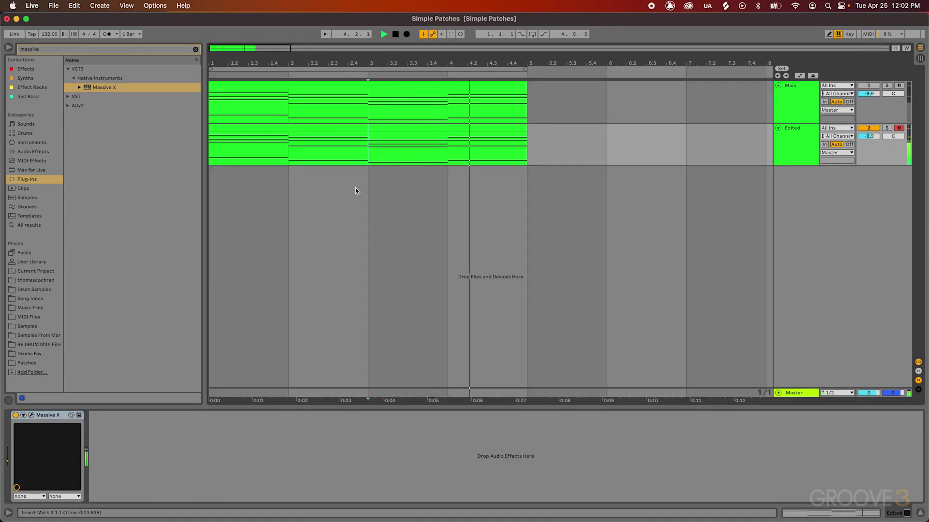
pyautogui.press('space')
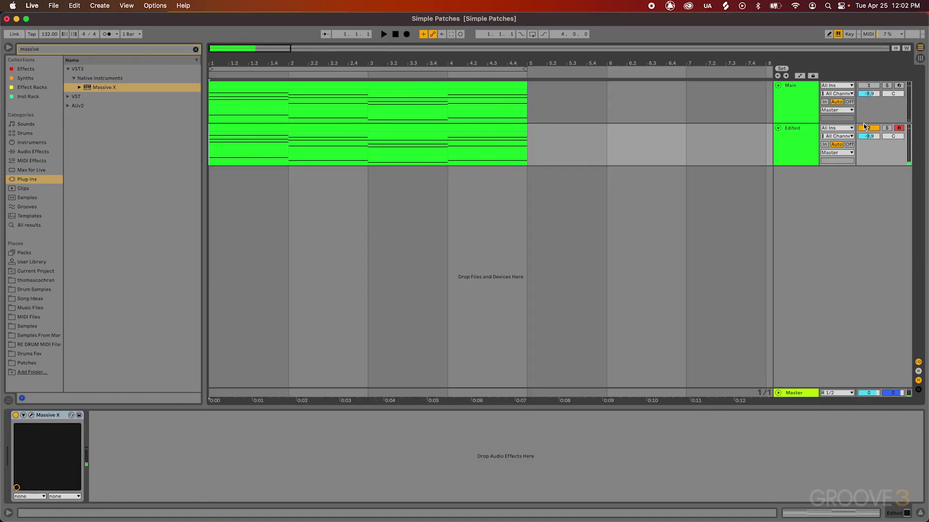
pyautogui.click(216, 108)
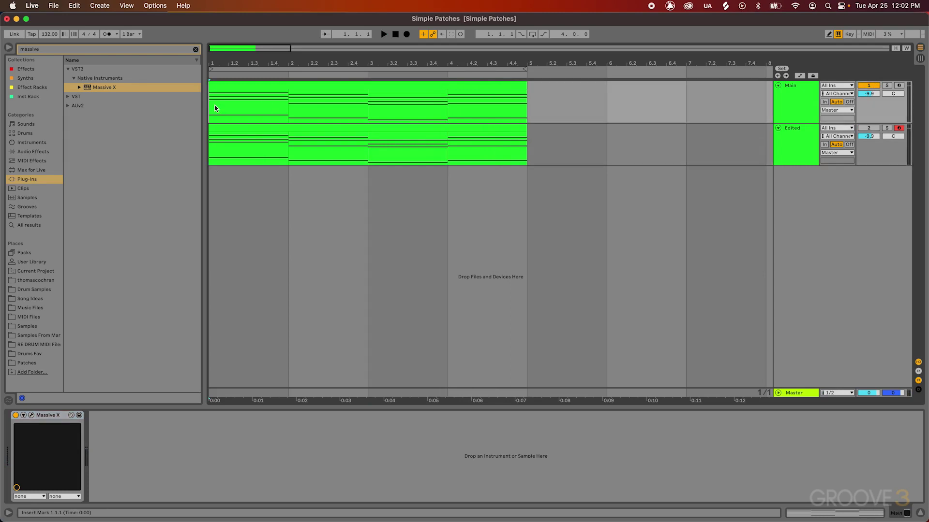
pyautogui.press('space')
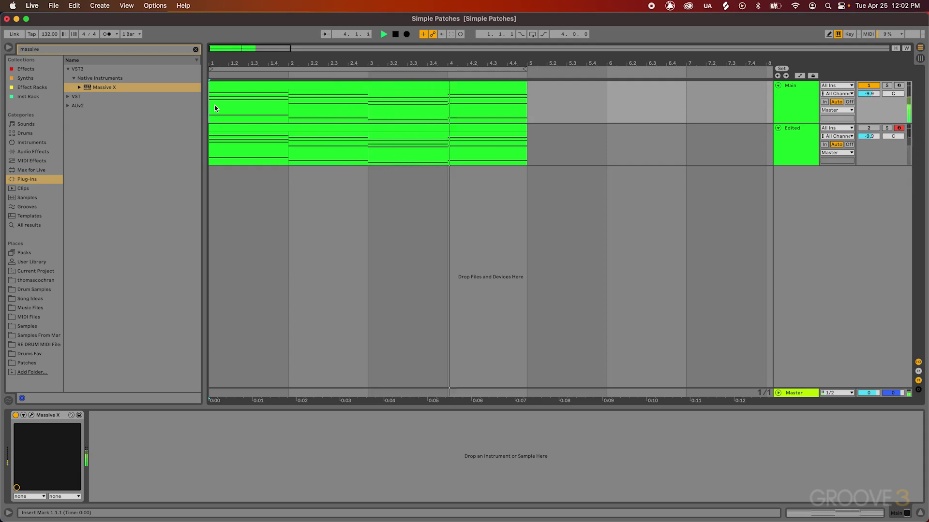
# Step: Enable the Edited track, deactivate Main, and play back the Edited patch
pyautogui.click(868, 127)
pyautogui.press('space')
pyautogui.click(868, 86)
pyautogui.click(217, 153)
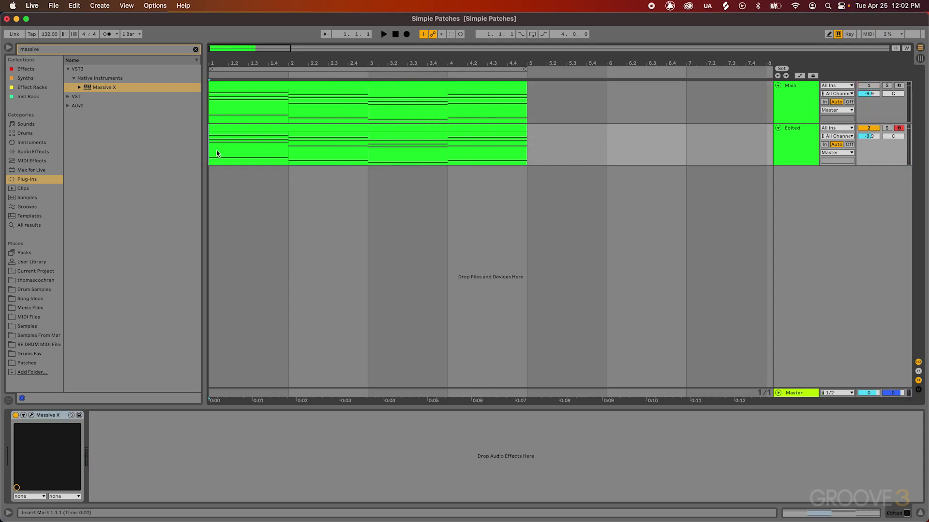
pyautogui.press('space')
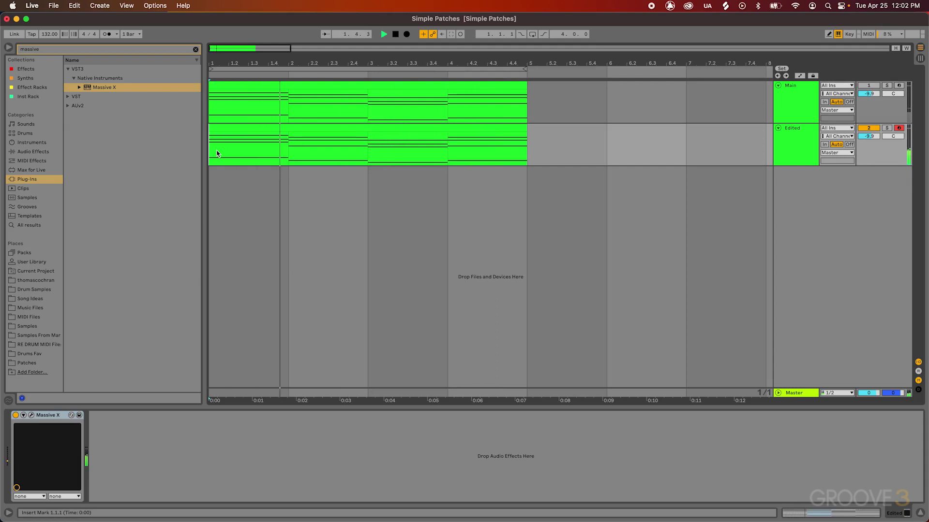